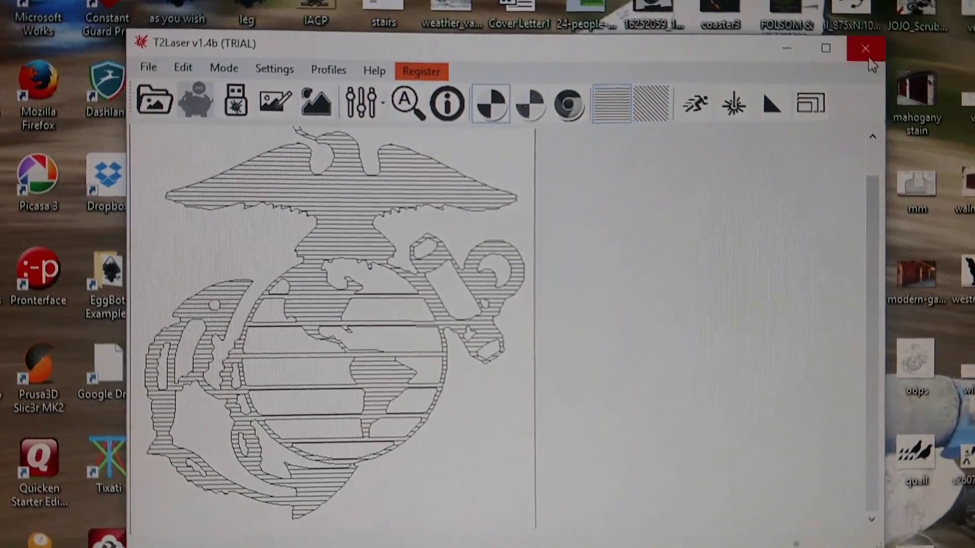
Relaunch T2Laser past the trial notice and review its black/white, horizontal and hatch modes.
{"action": "left_click", "coordinate": [869, 50]}
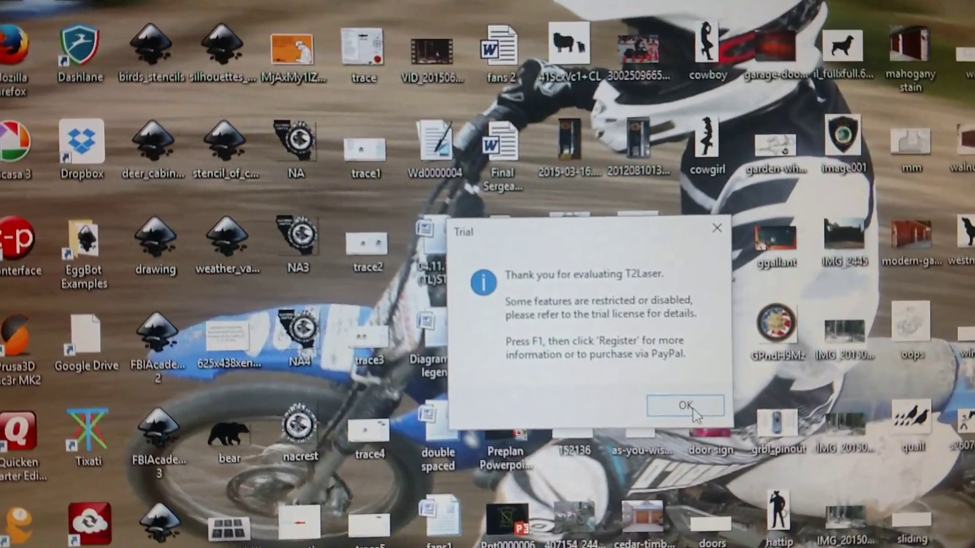
{"action": "left_click", "coordinate": [678, 406]}
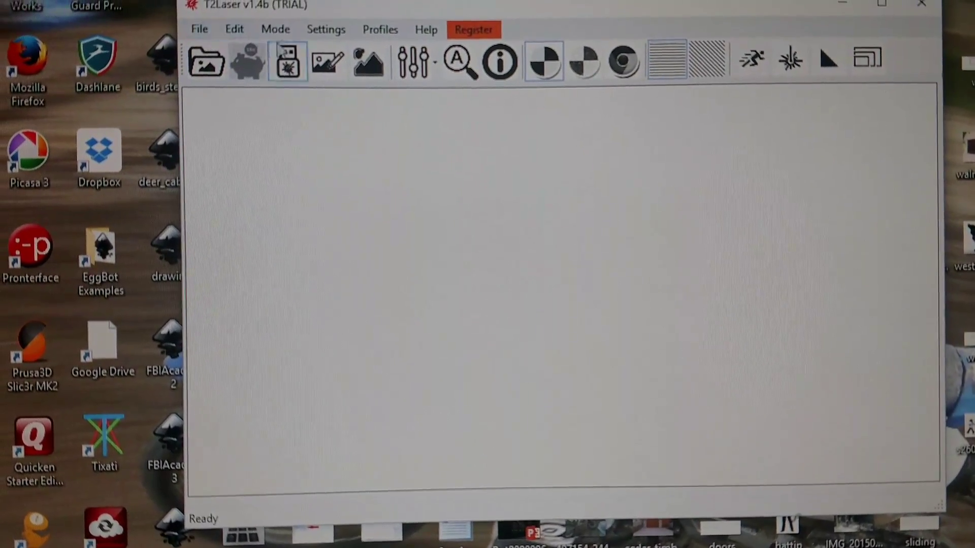
{"action": "left_click", "coordinate": [271, 25]}
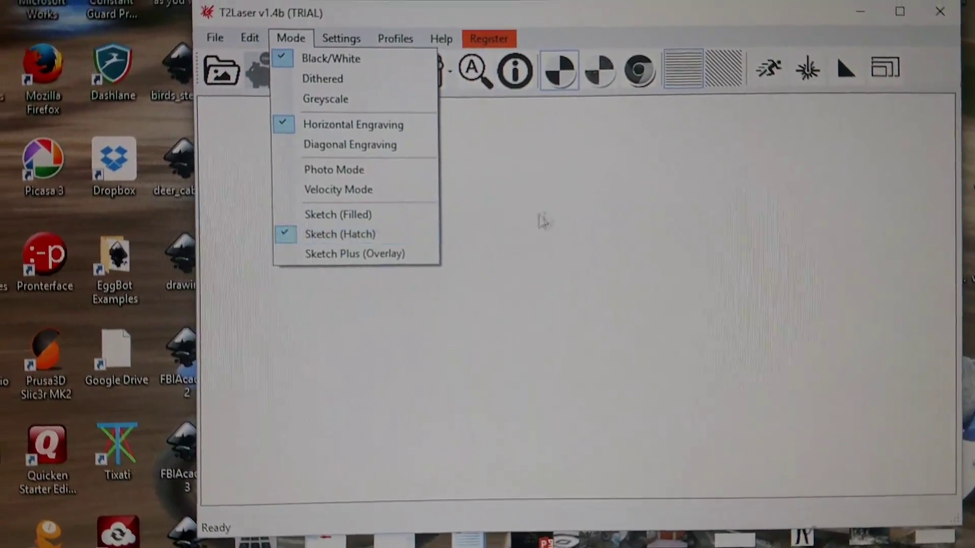
Open the EGA emblem image from Downloads onto the canvas.
{"action": "left_click", "coordinate": [540, 224]}
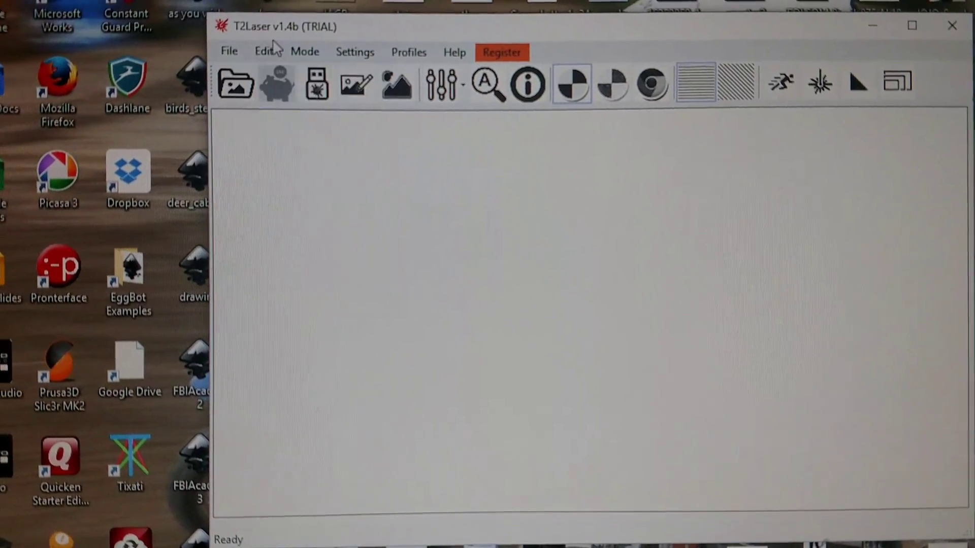
{"action": "left_click", "coordinate": [263, 50]}
{"action": "mouse_move", "coordinate": [230, 54]}
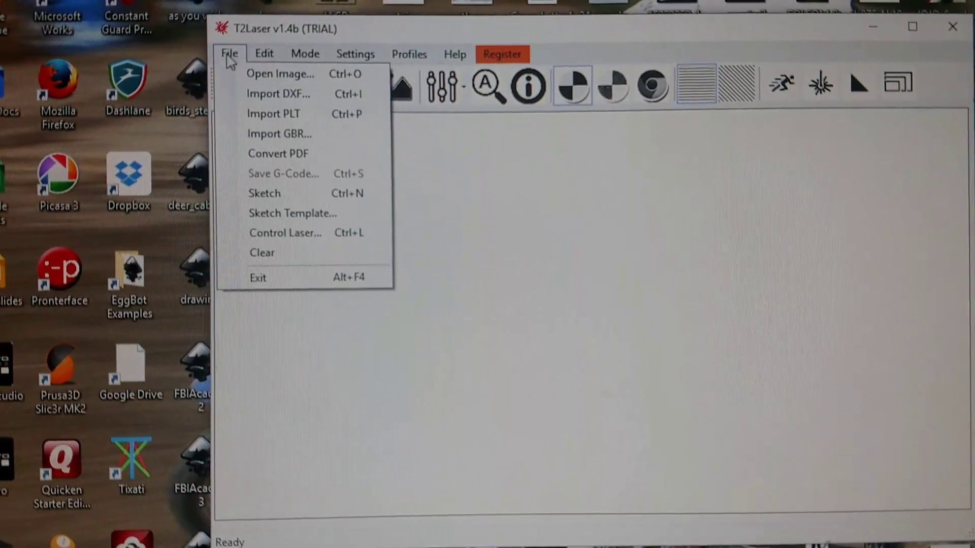
{"action": "left_click", "coordinate": [270, 73]}
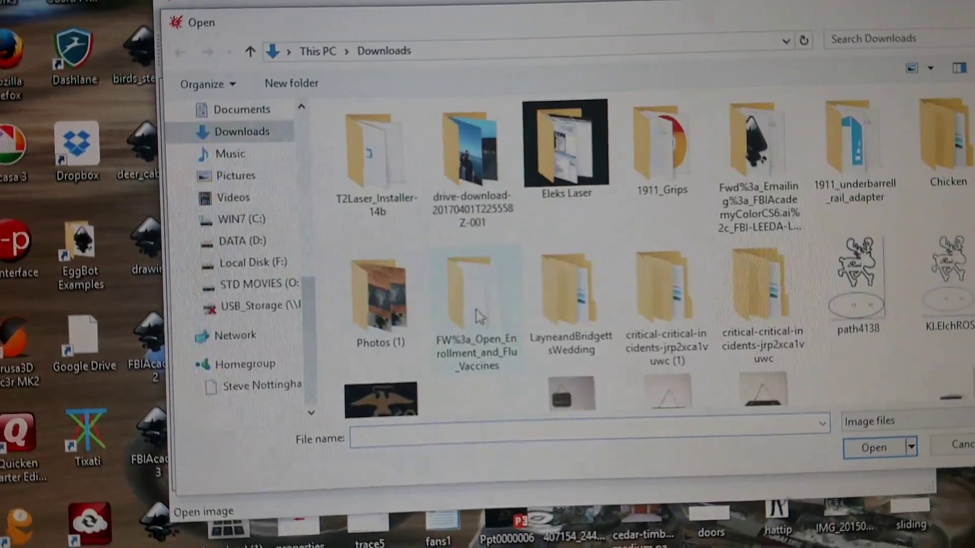
{"action": "scroll", "coordinate": [411, 289], "scroll_direction": "down", "scroll_amount": 3}
{"action": "left_click", "coordinate": [370, 328]}
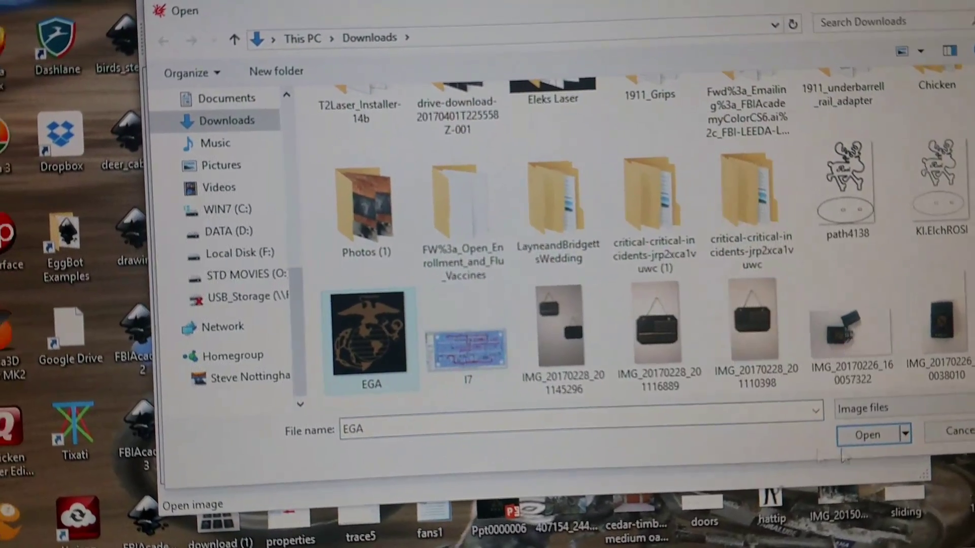
{"action": "double_click", "coordinate": [369, 335]}
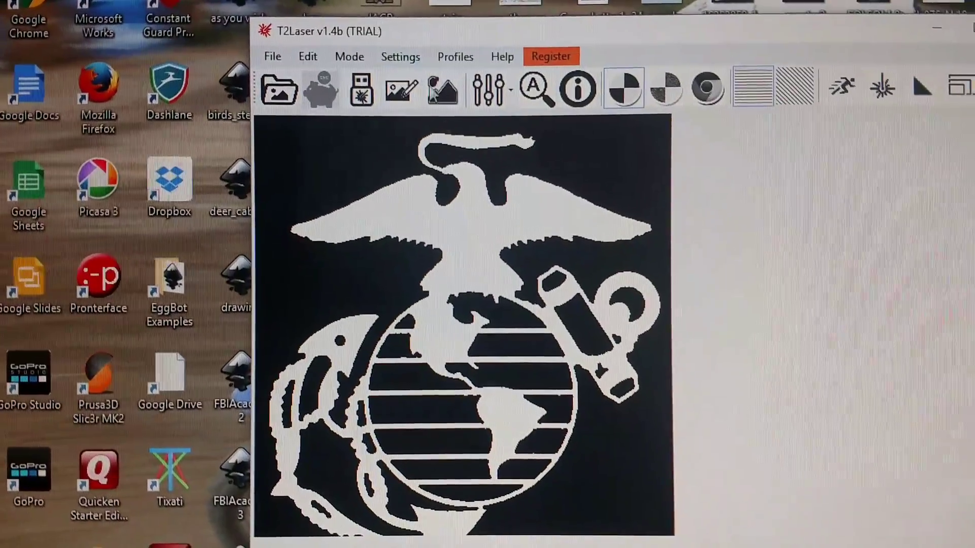
Invert the EGA emblem to black artwork on white with Edit > Invert.
{"action": "left_click", "coordinate": [359, 60]}
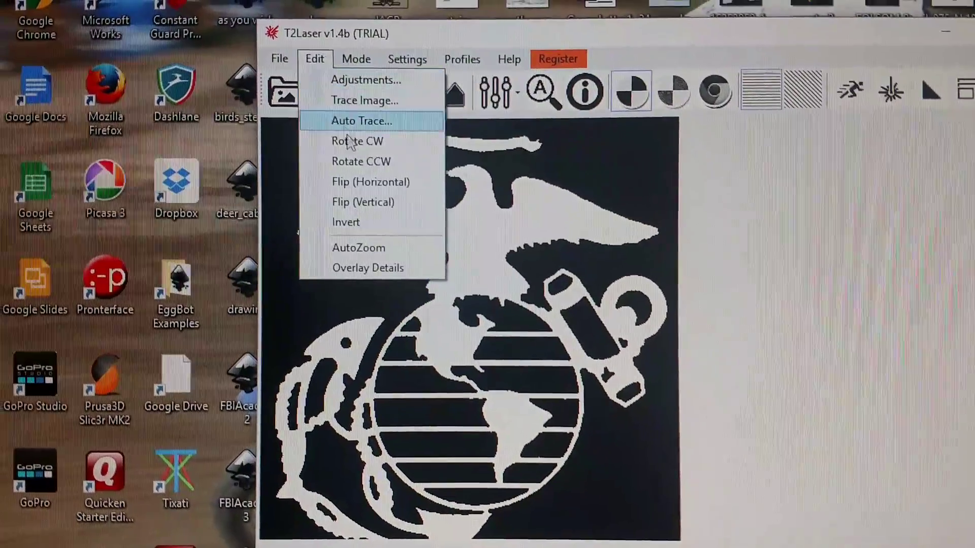
{"action": "left_click", "coordinate": [342, 220]}
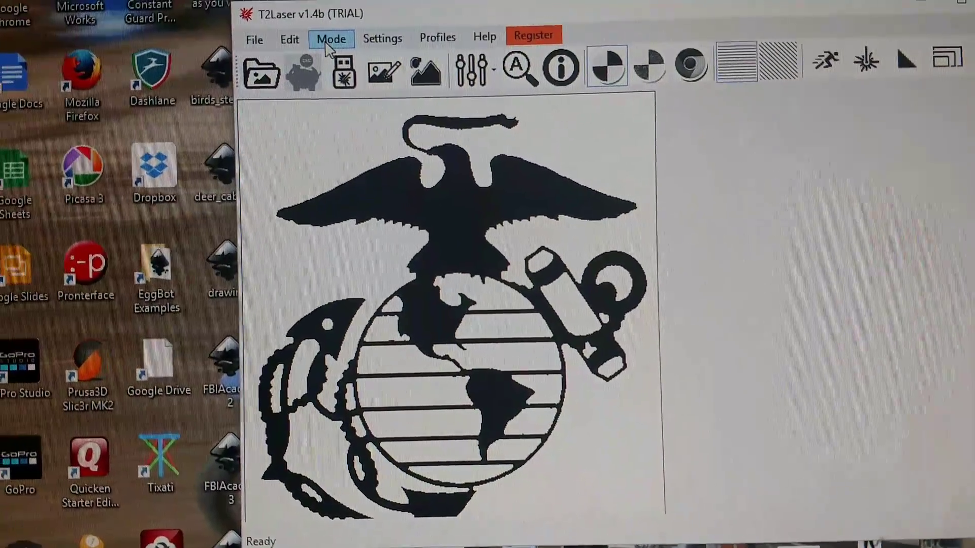
Choose Cross Hatch (X) as the hatch fill pattern in Advanced Settings.
{"action": "left_click", "coordinate": [331, 42]}
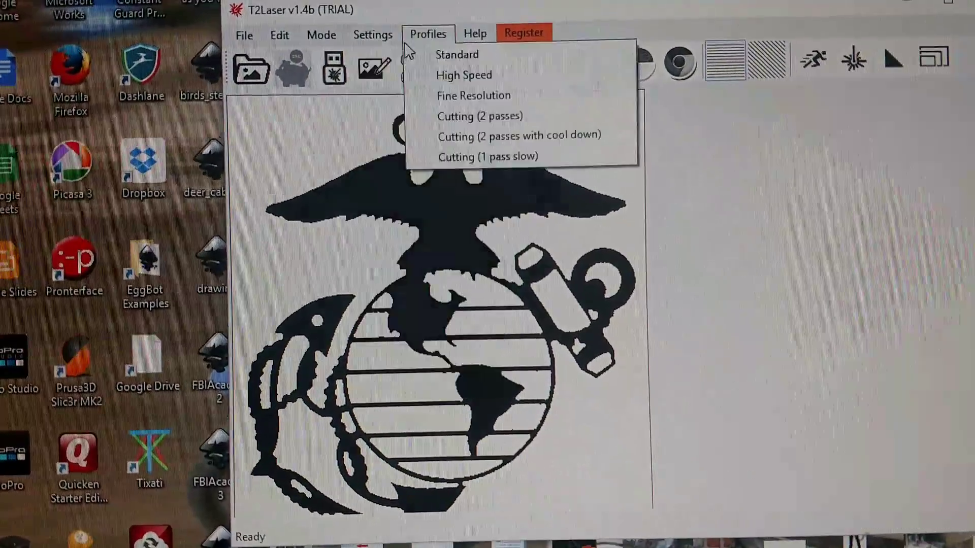
{"action": "mouse_move", "coordinate": [382, 38]}
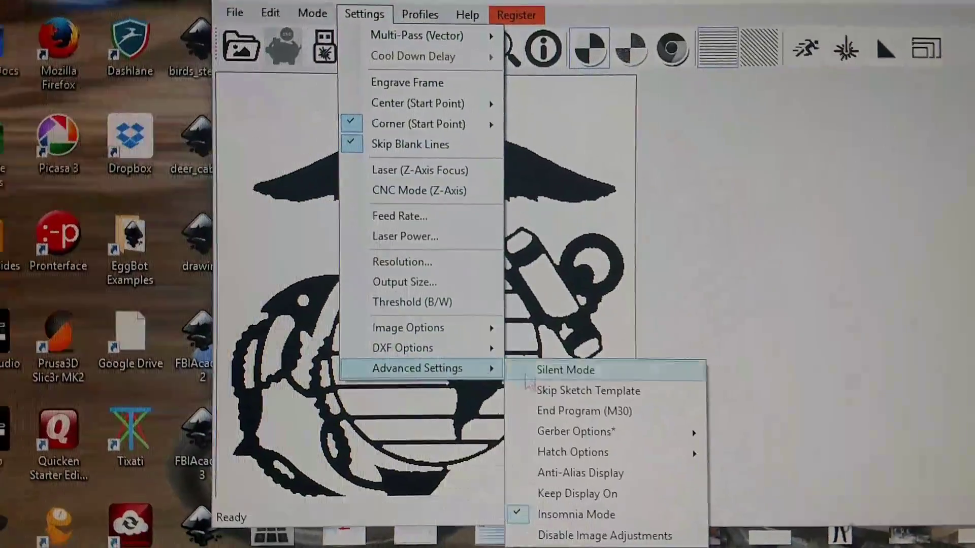
{"action": "mouse_move", "coordinate": [398, 320]}
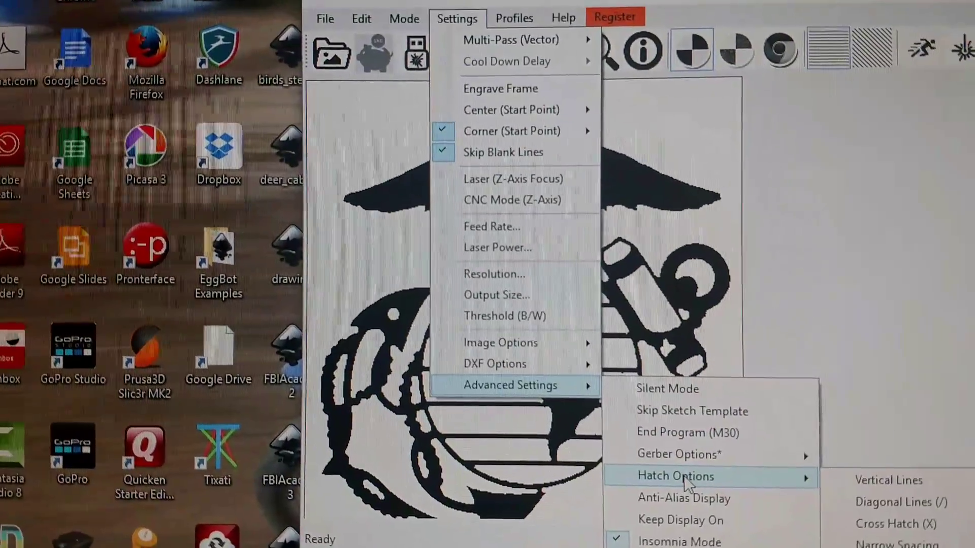
{"action": "mouse_move", "coordinate": [547, 399]}
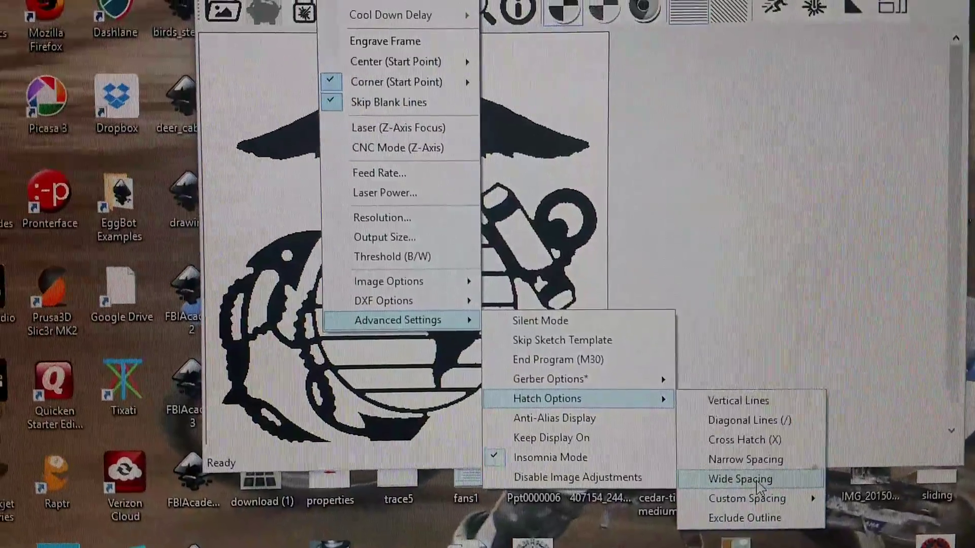
{"action": "left_click", "coordinate": [760, 445]}
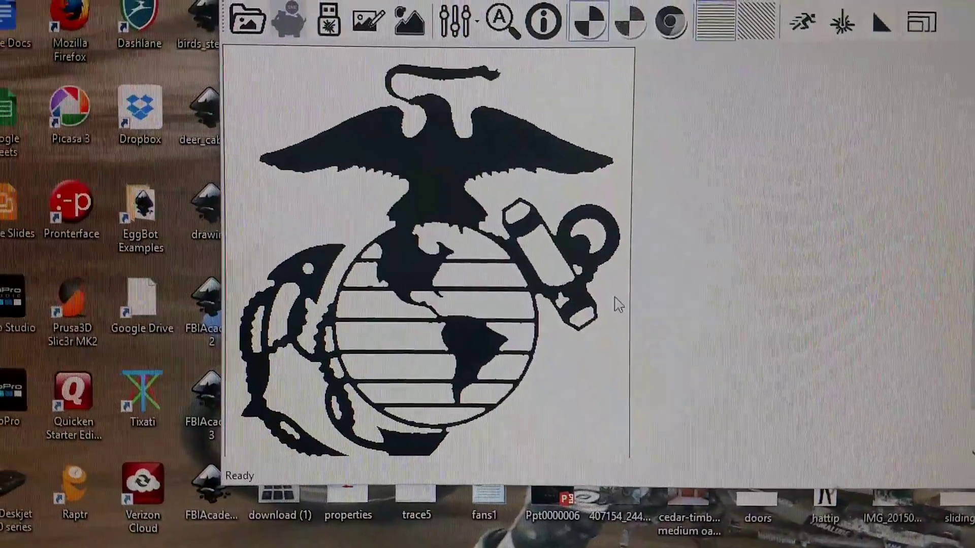